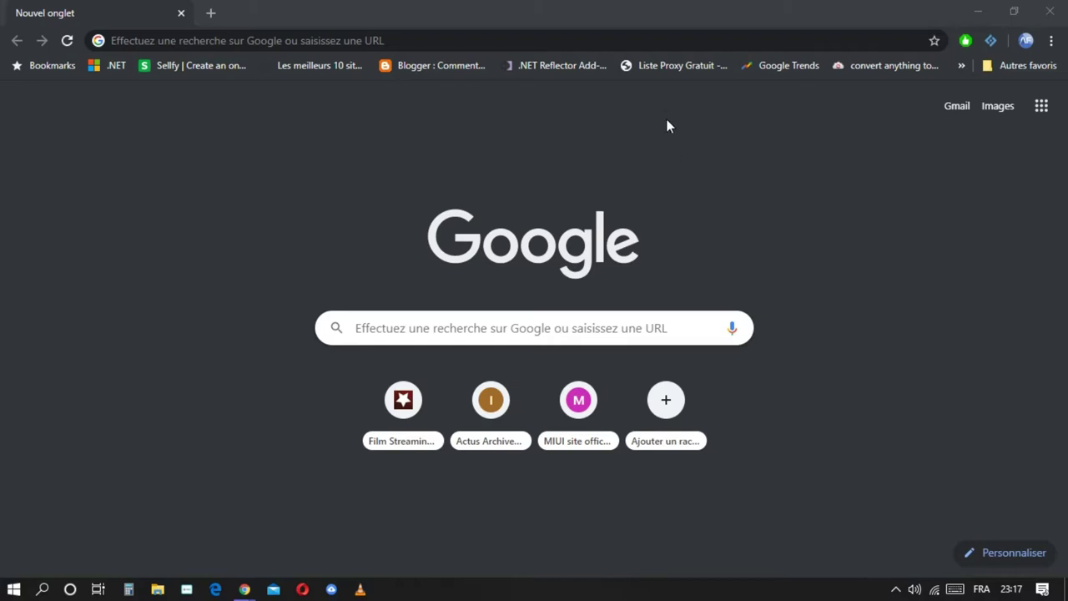
{"action": "left_click", "coordinate": [609, 38]}
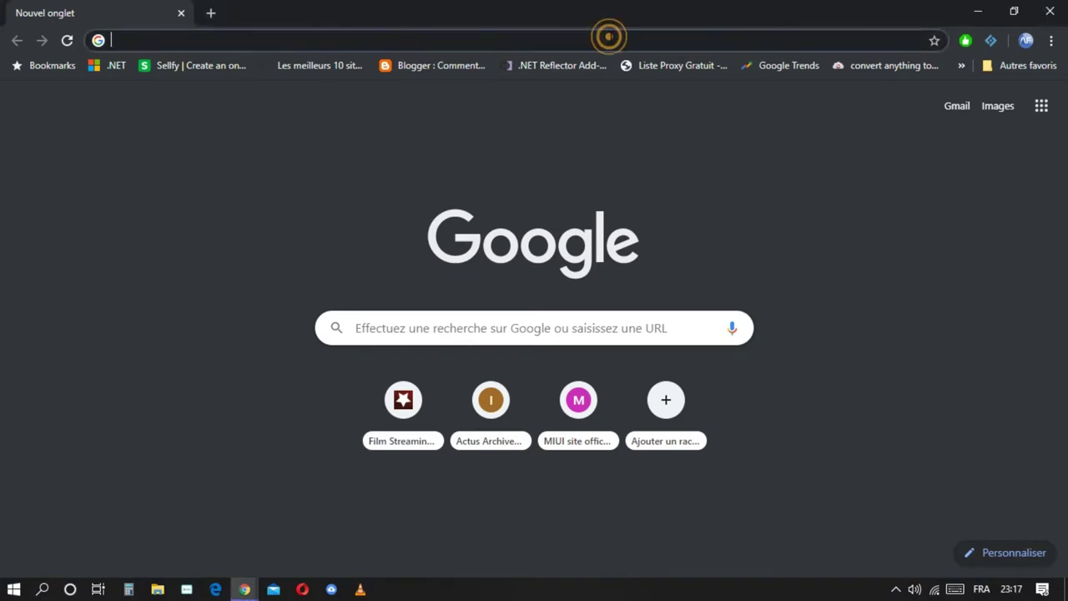
{"action": "type", "text": "http://soyaser-shop.ma/"}
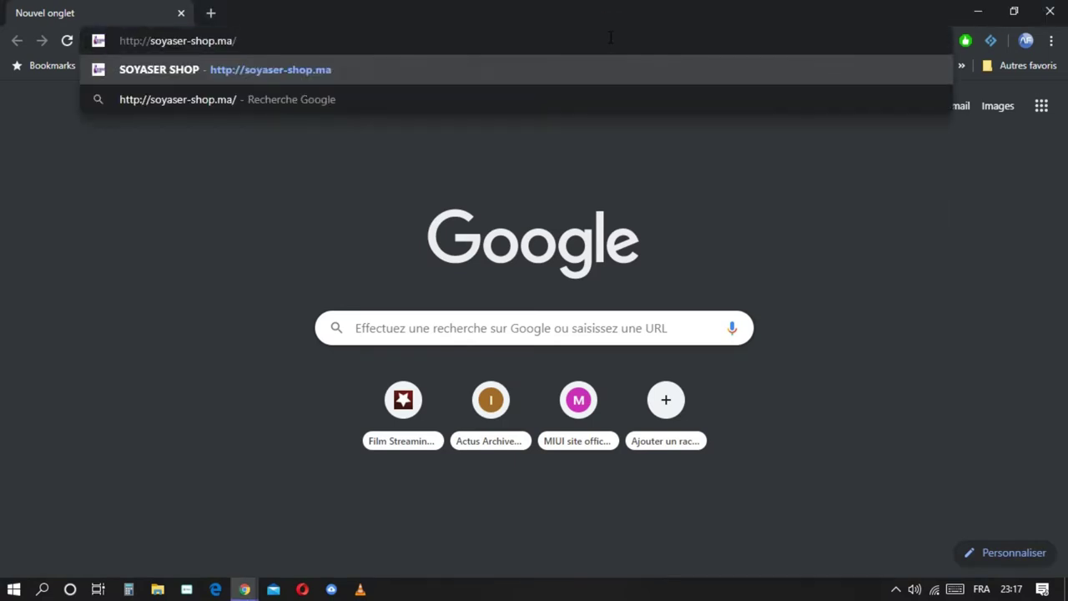
{"action": "key", "text": "Return"}
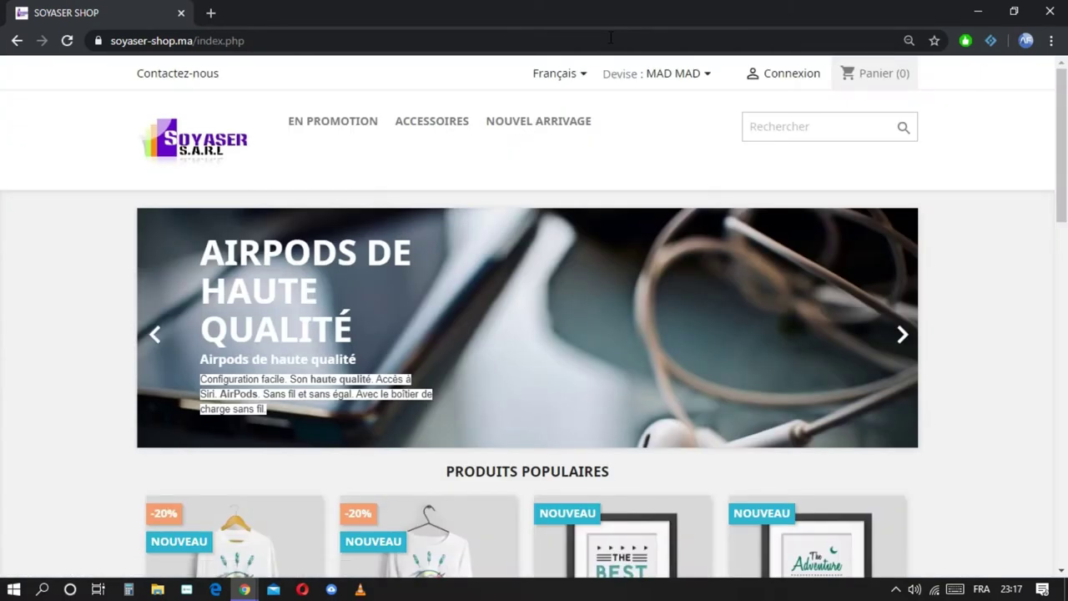
{"action": "scroll", "coordinate": [613, 109], "scroll_direction": "down", "scroll_amount": 2}
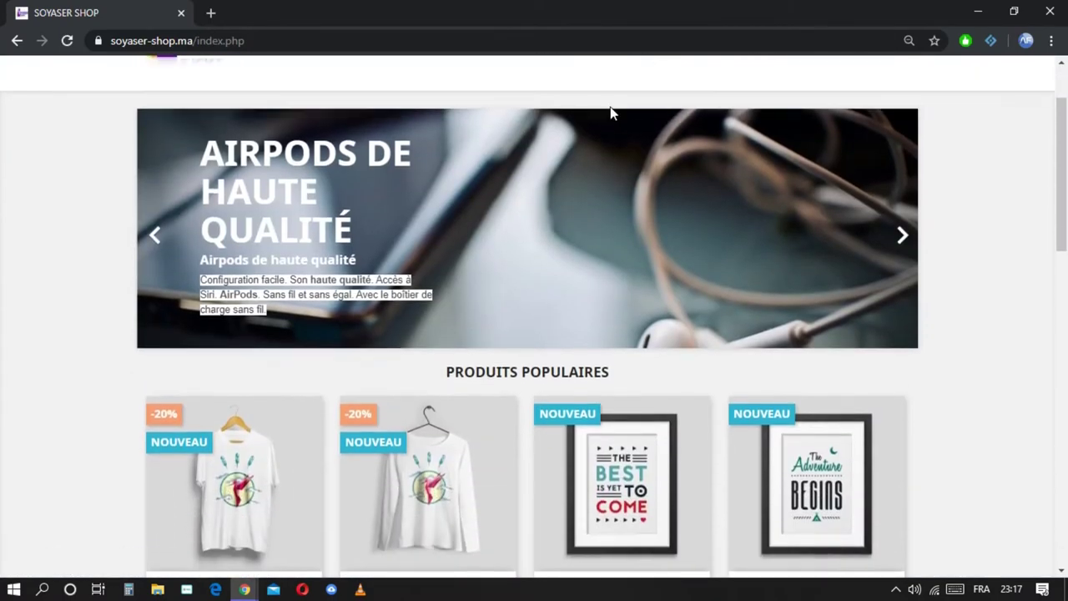
{"action": "scroll", "coordinate": [612, 112], "scroll_direction": "up", "scroll_amount": 1}
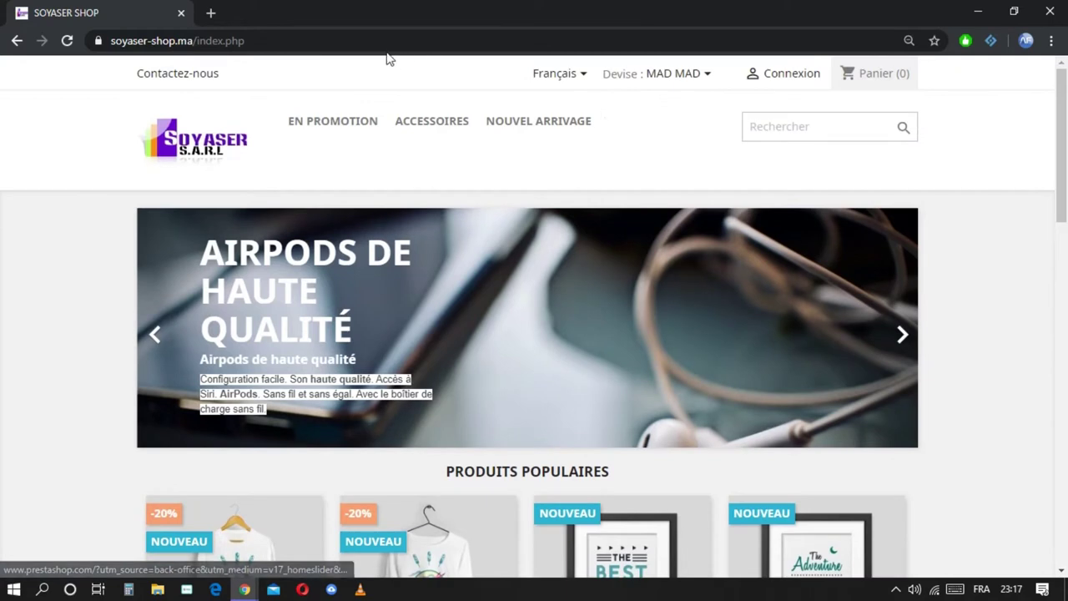
{"action": "left_click", "coordinate": [316, 40]}
{"action": "left_click", "coordinate": [316, 40]}
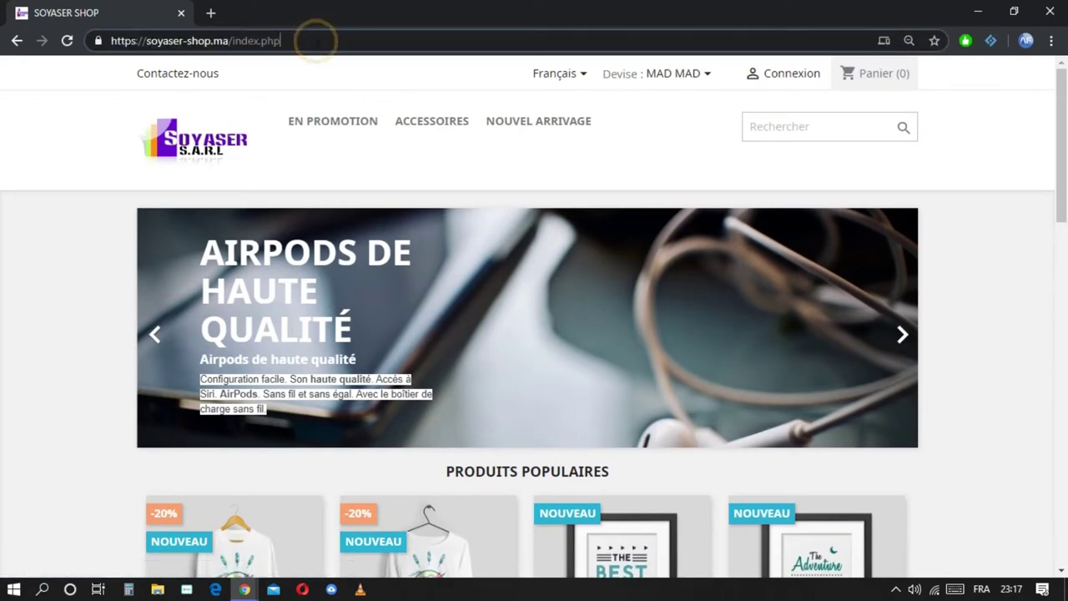
{"action": "key", "text": "BackSpace"}
{"action": "key", "text": "BackSpace"}
{"action": "key", "text": "BackSpace"}
{"action": "key", "text": "BackSpace"}
{"action": "key", "text": "BackSpace"}
{"action": "key", "text": "BackSpace"}
{"action": "key", "text": "BackSpace"}
{"action": "key", "text": "BackSpace"}
{"action": "key", "text": "BackSpace"}
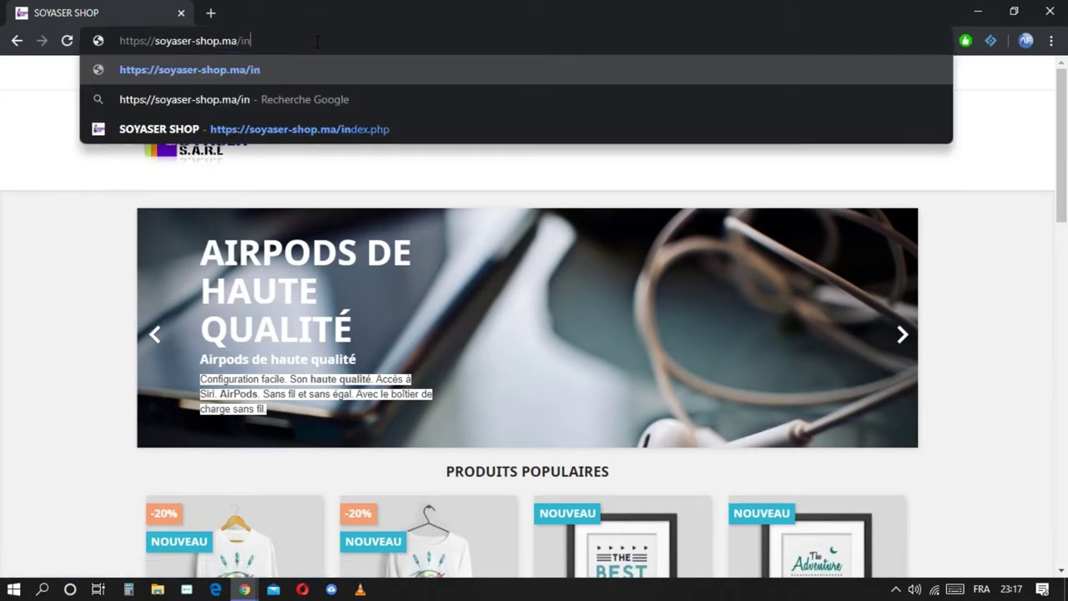
{"action": "type", "text": "c"}
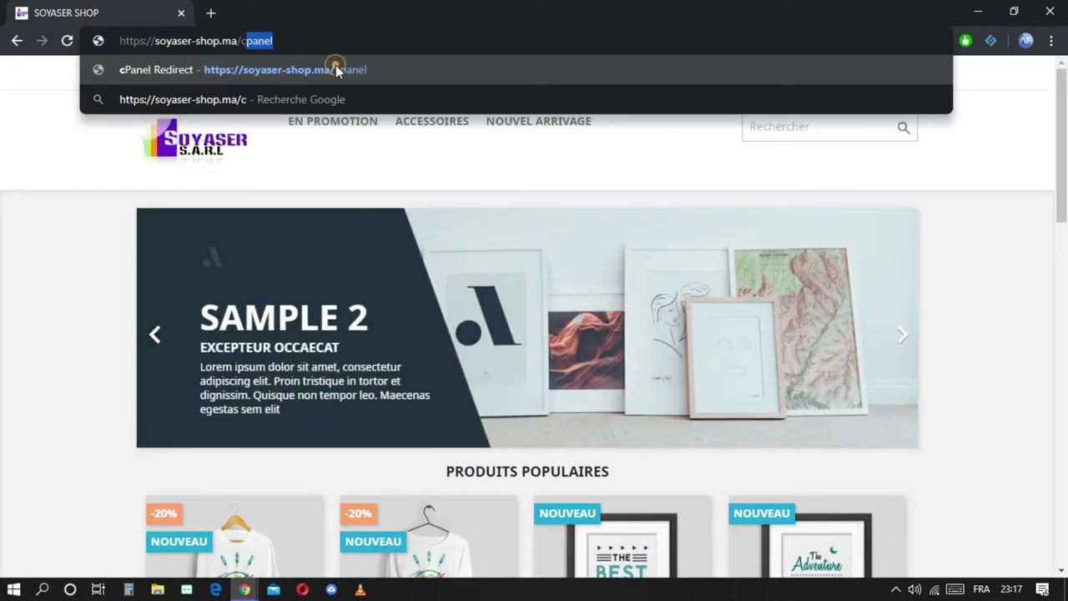
{"action": "left_click", "coordinate": [335, 66]}
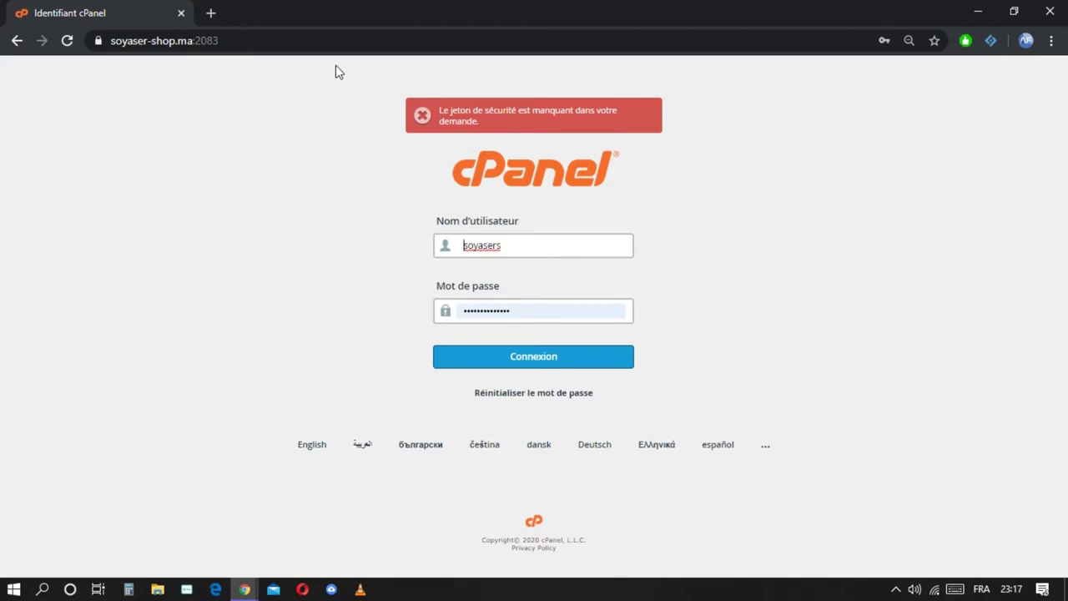
{"action": "left_click", "coordinate": [516, 355]}
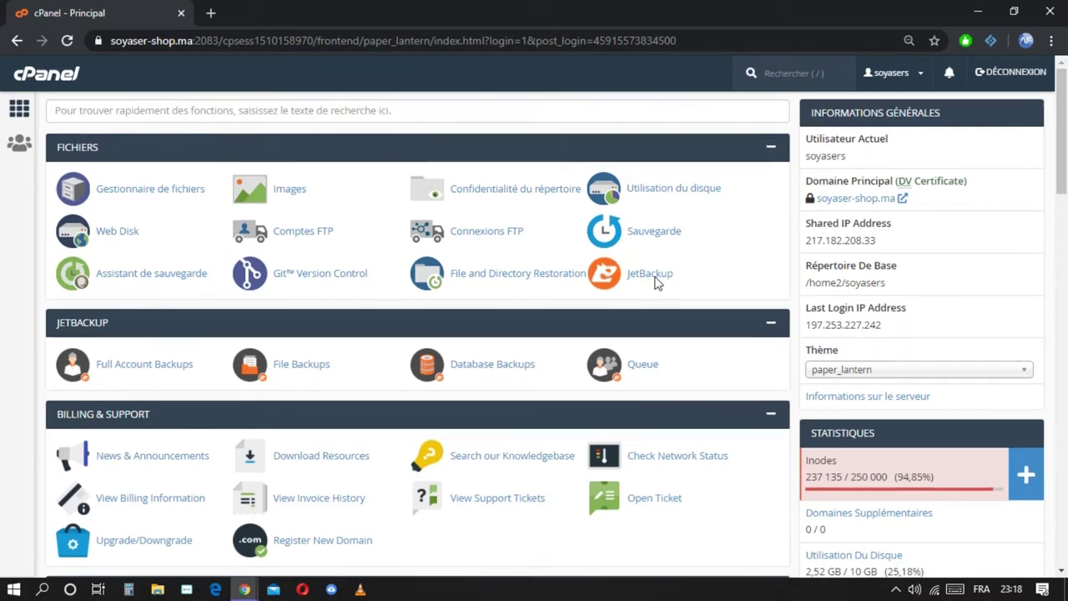
Start creating a new account under Comptes de messagerie with the username service.
{"action": "scroll", "coordinate": [655, 284], "scroll_direction": "down", "scroll_amount": 4}
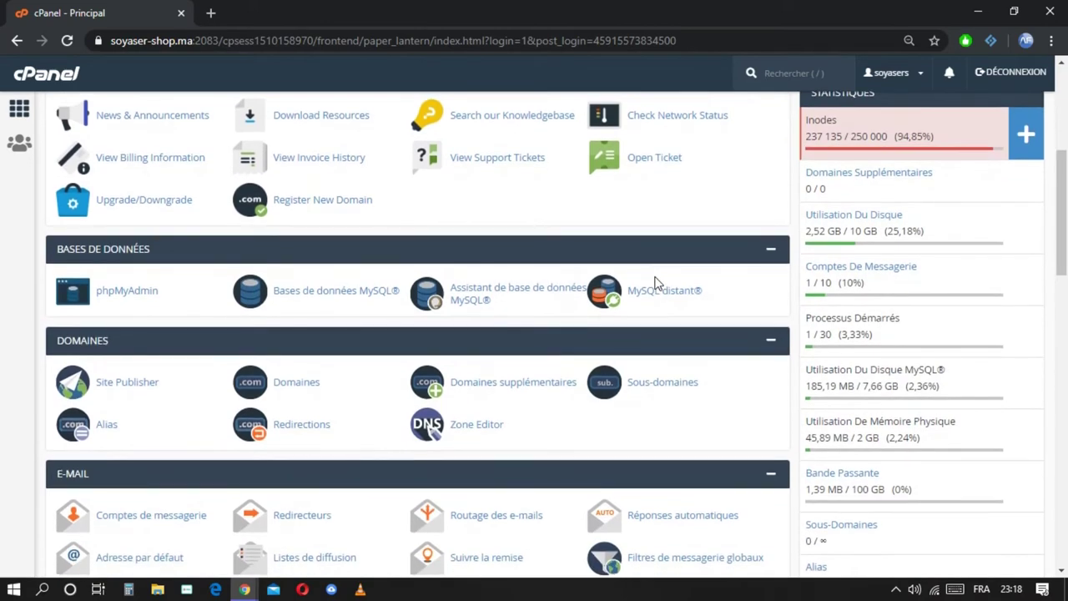
{"action": "scroll", "coordinate": [655, 284], "scroll_direction": "down", "scroll_amount": 2}
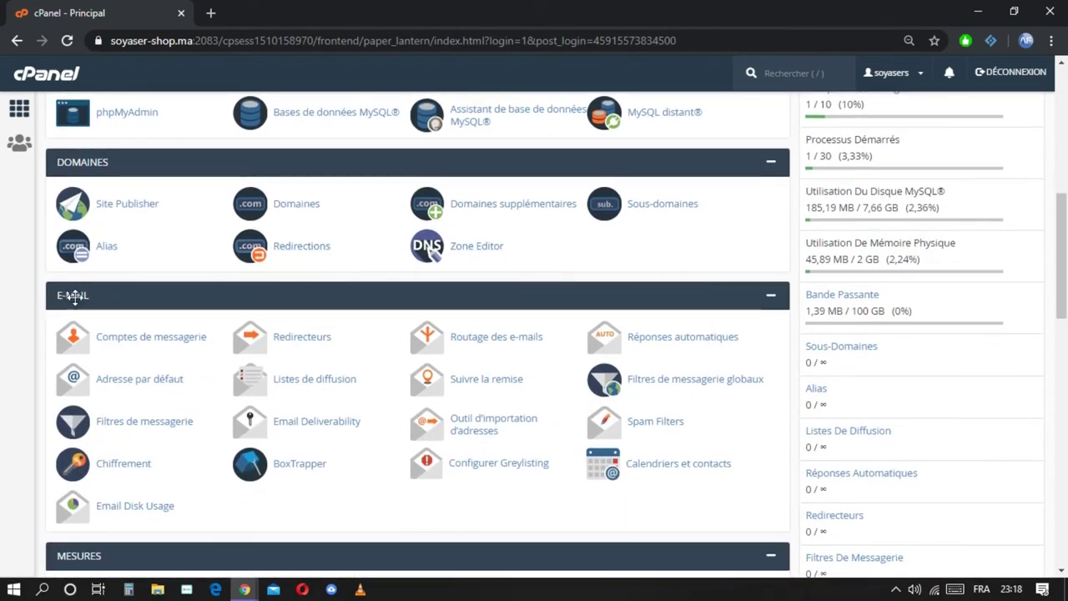
{"action": "left_click", "coordinate": [169, 339]}
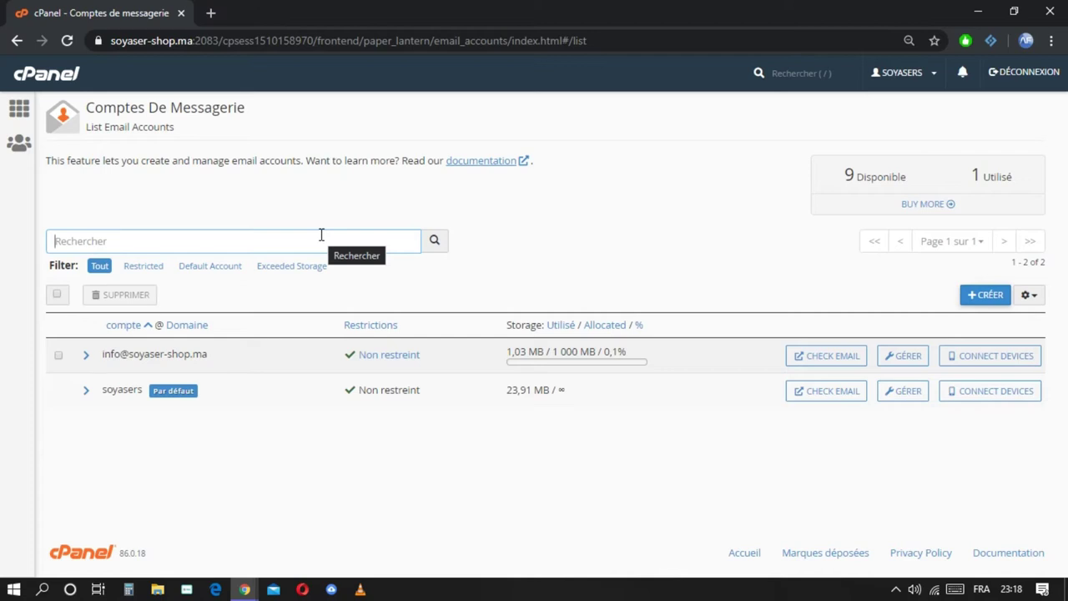
{"action": "left_click", "coordinate": [983, 296]}
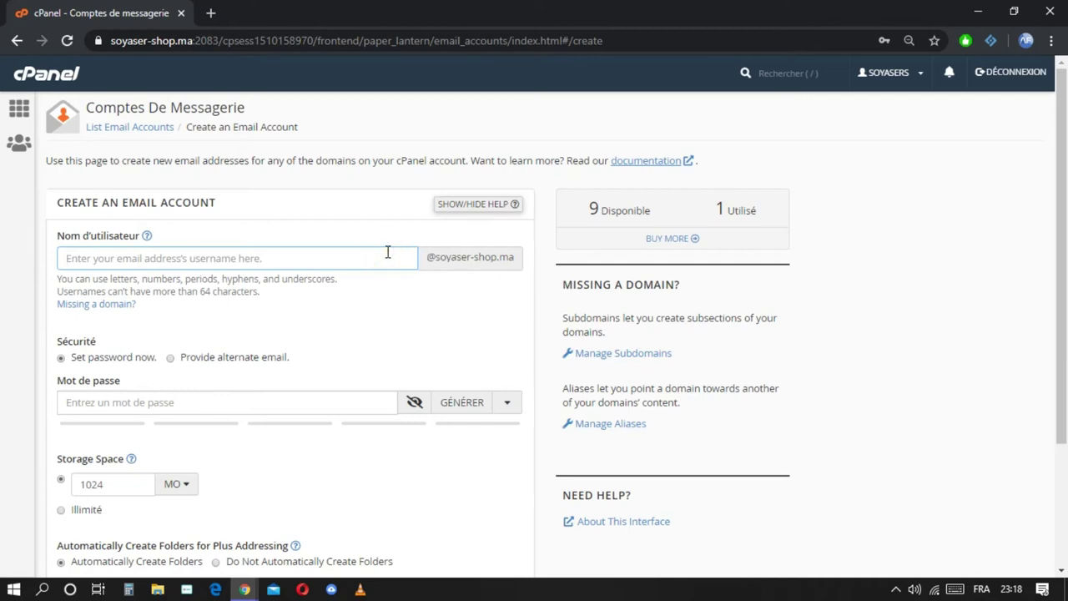
{"action": "type", "text": "se"}
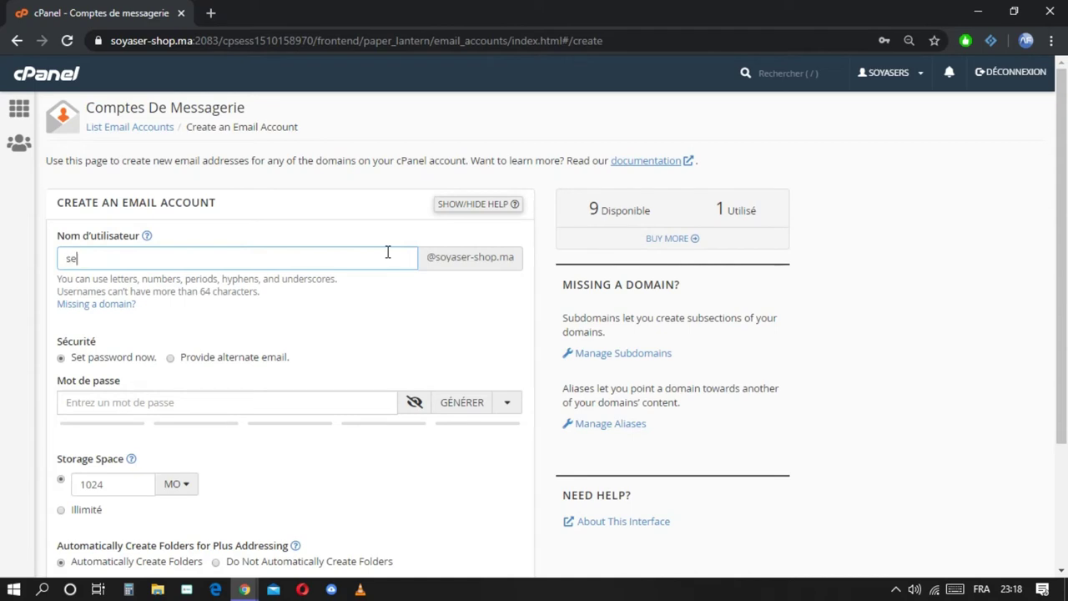
{"action": "type", "text": "rvice"}
Enter a password for the new email account that meets the required security level.
{"action": "scroll", "coordinate": [387, 252], "scroll_direction": "down", "scroll_amount": 2}
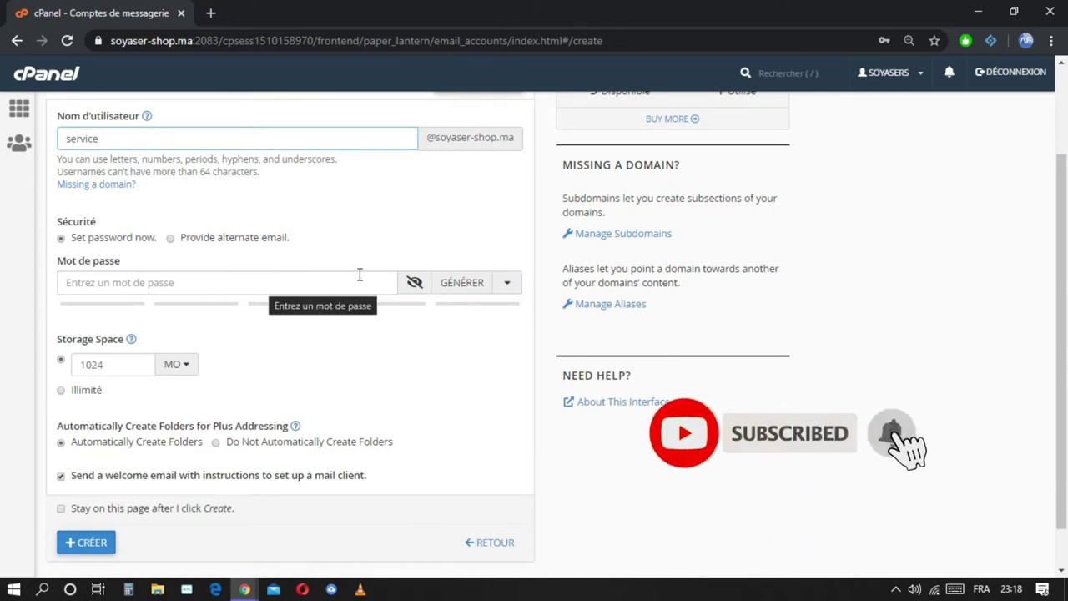
{"action": "left_click", "coordinate": [312, 285]}
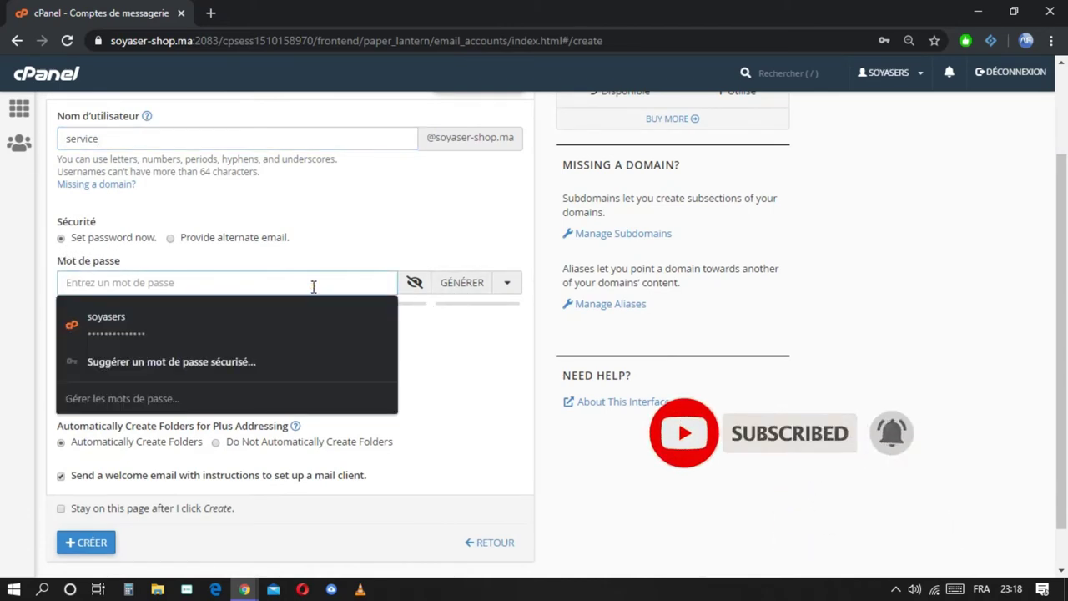
{"action": "type", "text": "********"}
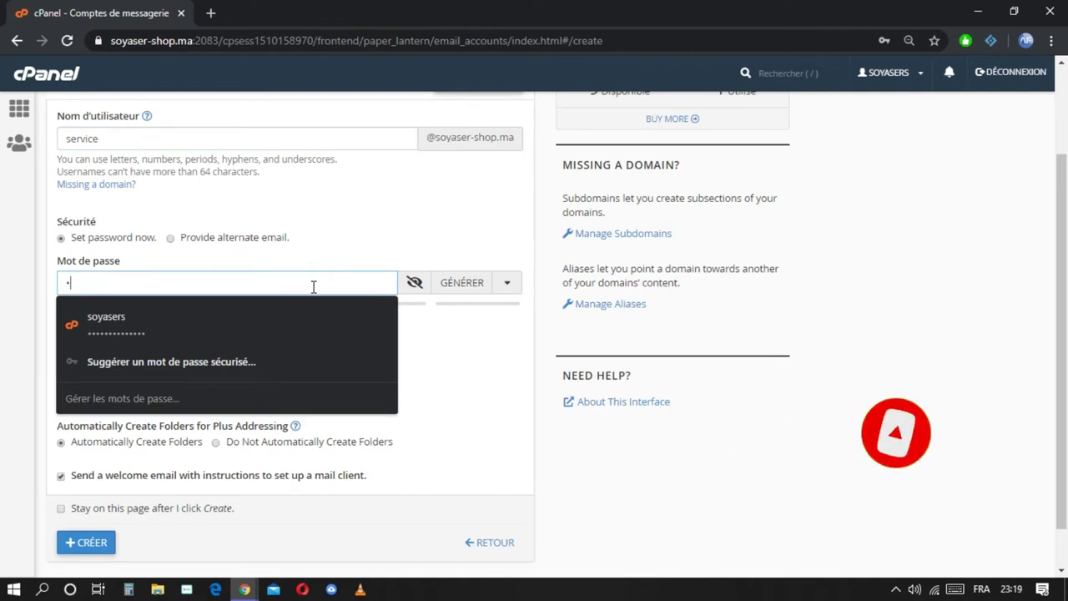
{"action": "type", "text": "****"}
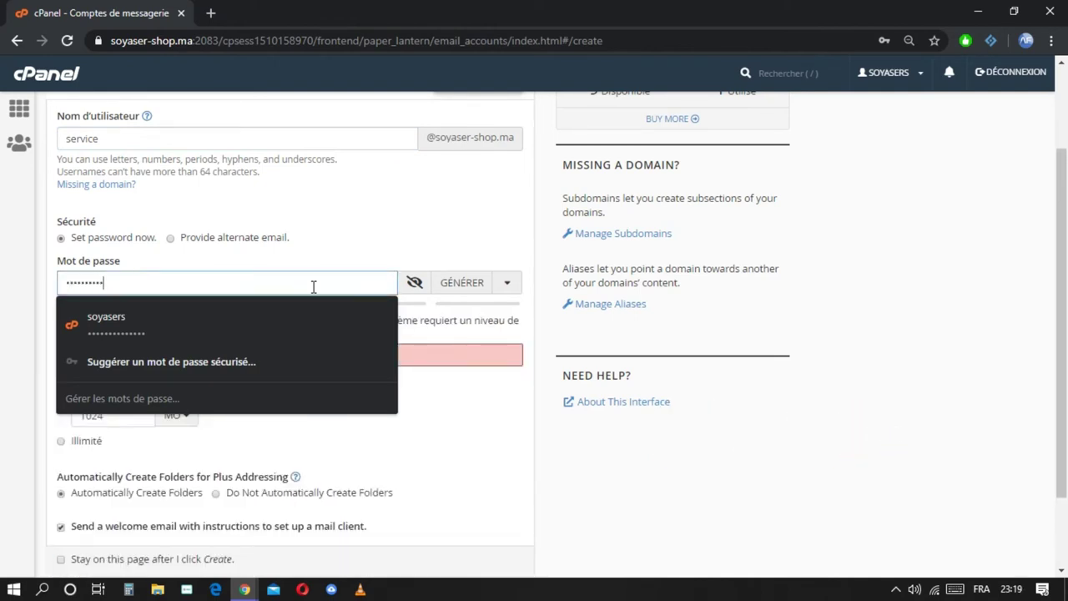
{"action": "double_click", "coordinate": [257, 282]}
{"action": "type", "text": "**"}
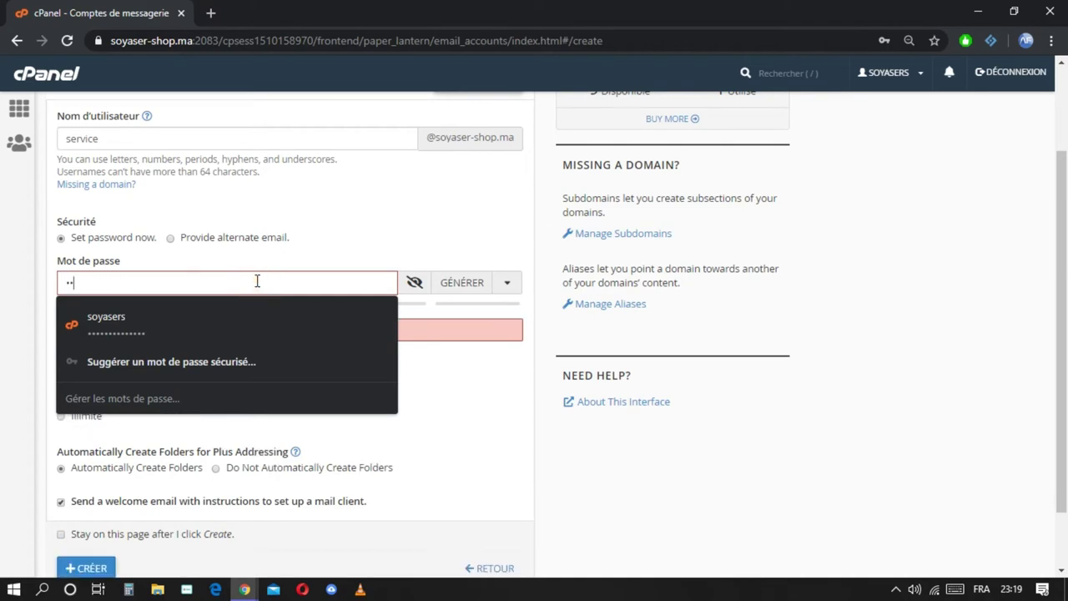
{"action": "type", "text": "***********"}
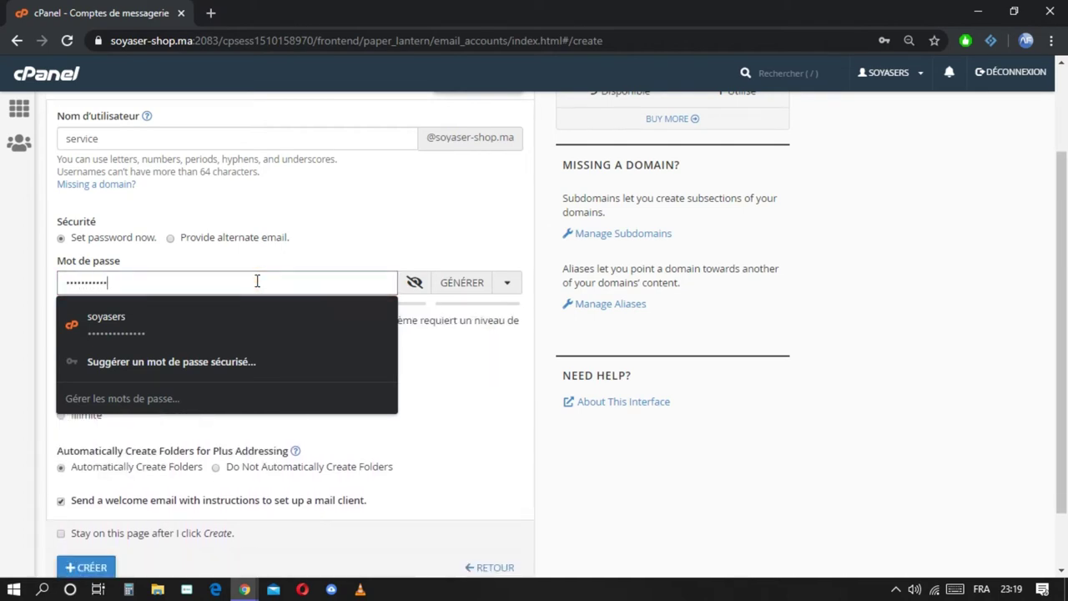
{"action": "type", "text": "**"}
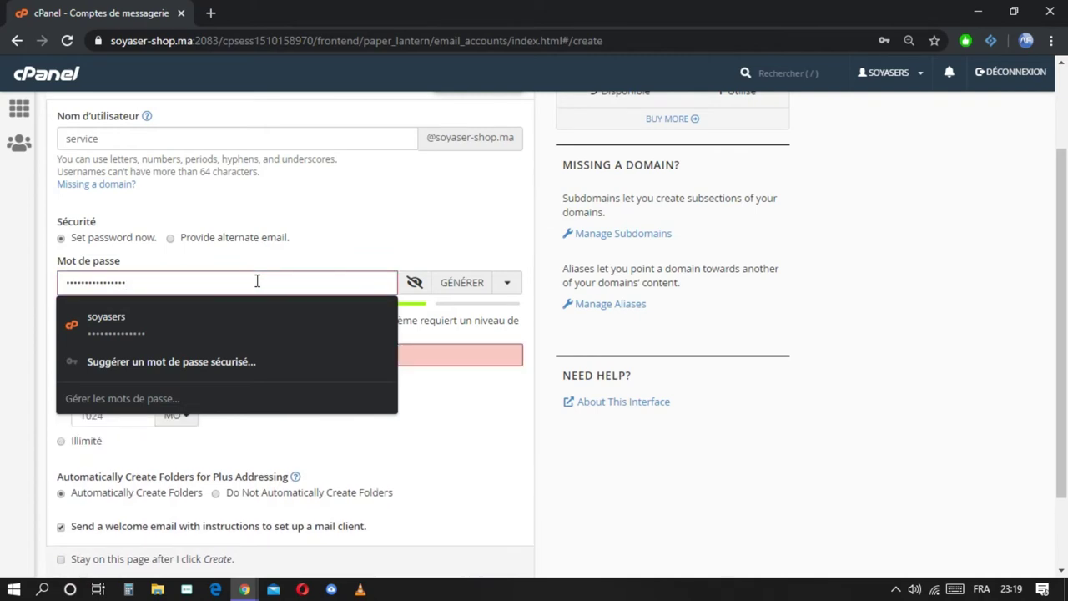
{"action": "type", "text": "**"}
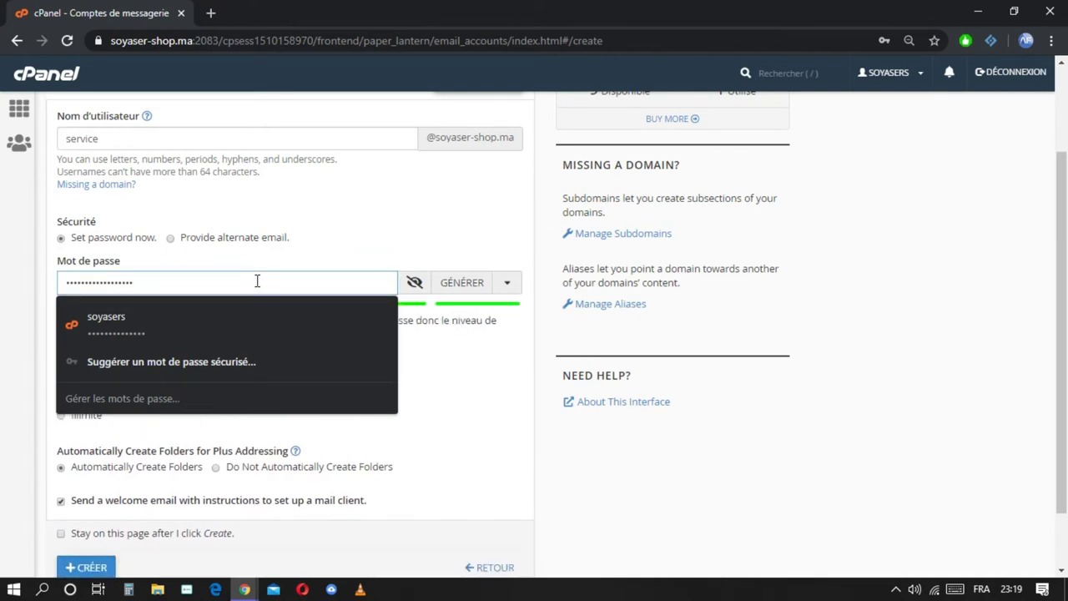
{"action": "left_click", "coordinate": [15, 300]}
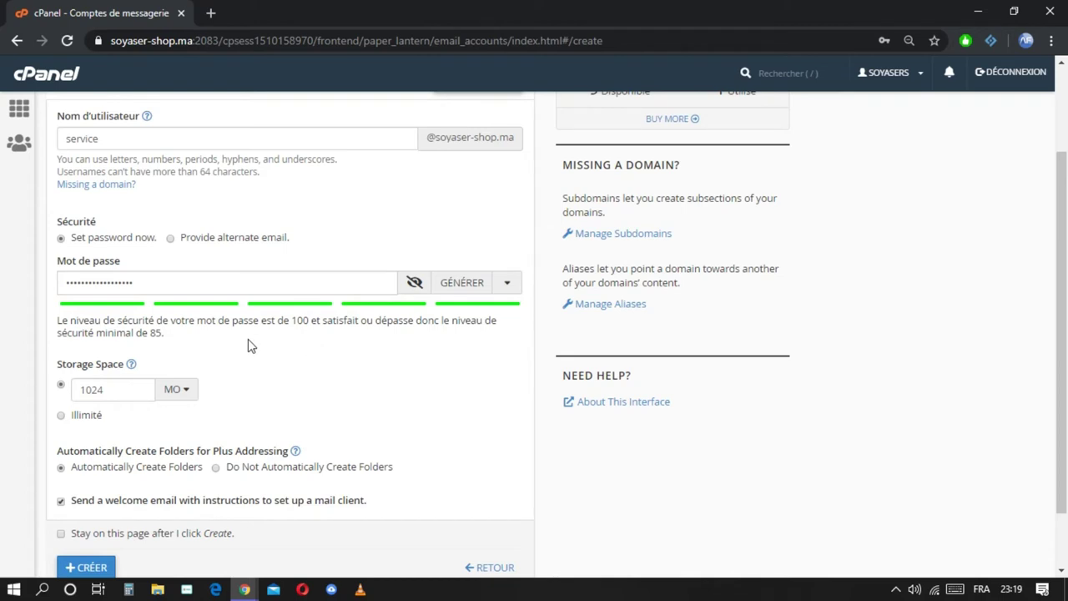
Set the new account's storage space to 5 GB.
{"action": "scroll", "coordinate": [248, 342], "scroll_direction": "down", "scroll_amount": 1}
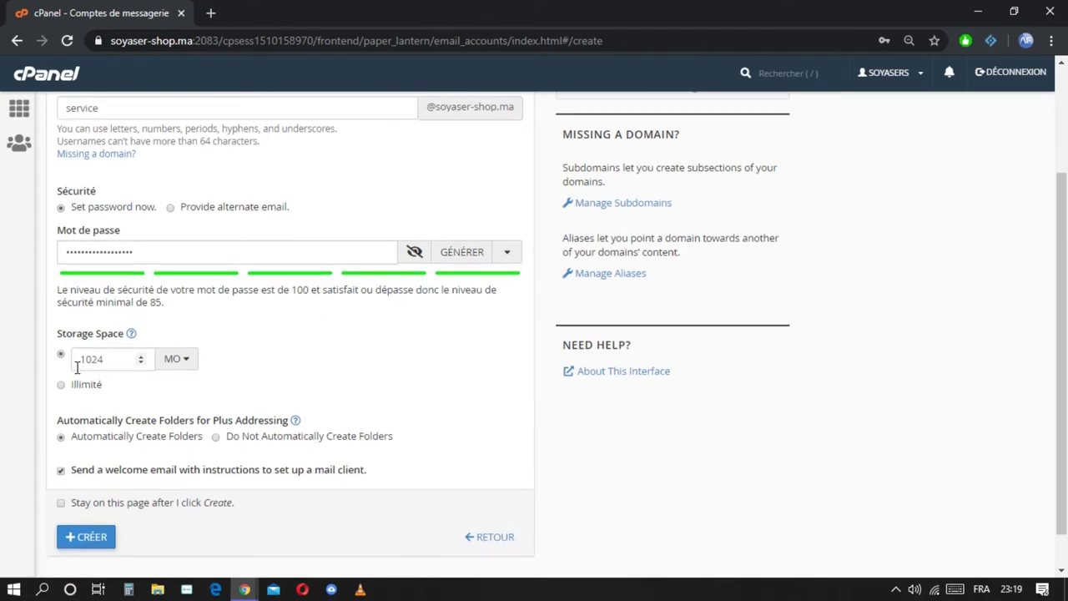
{"action": "double_click", "coordinate": [114, 359]}
{"action": "left_click", "coordinate": [184, 360]}
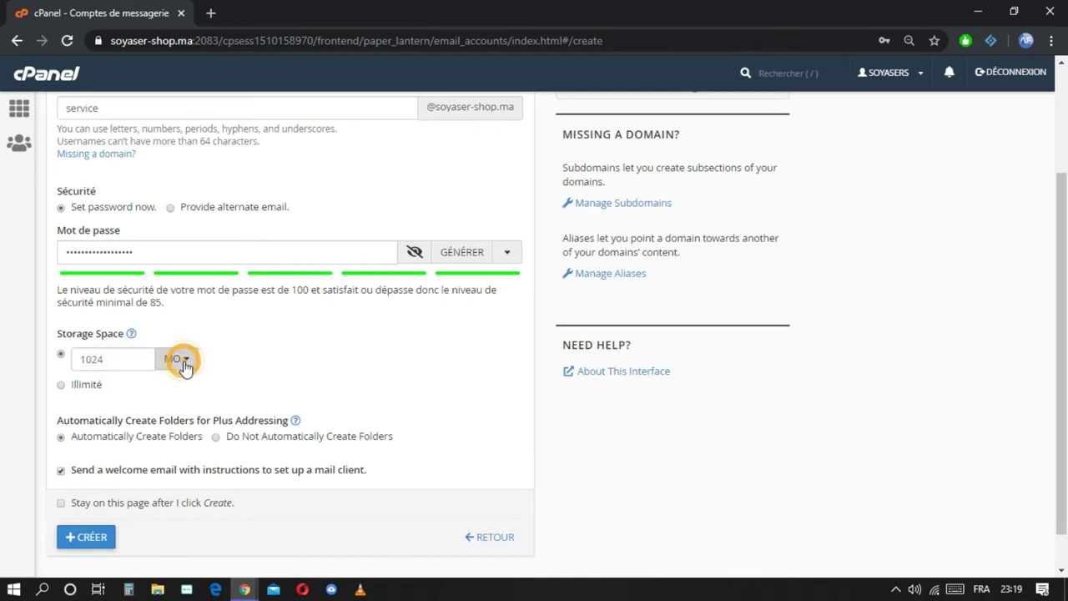
{"action": "left_click", "coordinate": [126, 357]}
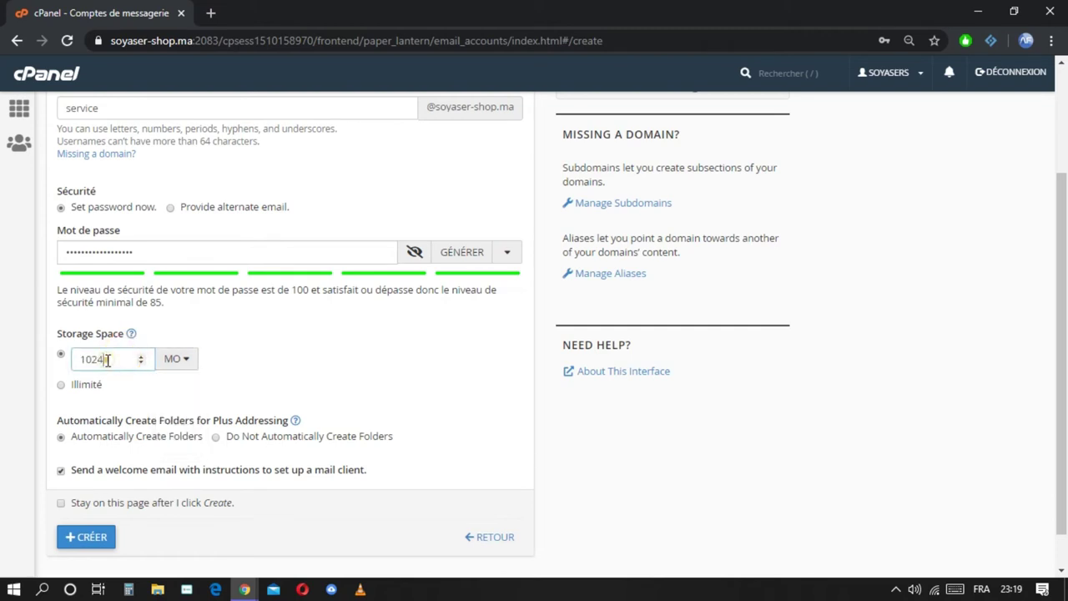
{"action": "left_click_drag", "start_coordinate": [107, 360], "coordinate": [38, 354]}
{"action": "type", "text": "5"}
{"action": "left_click", "coordinate": [187, 360]}
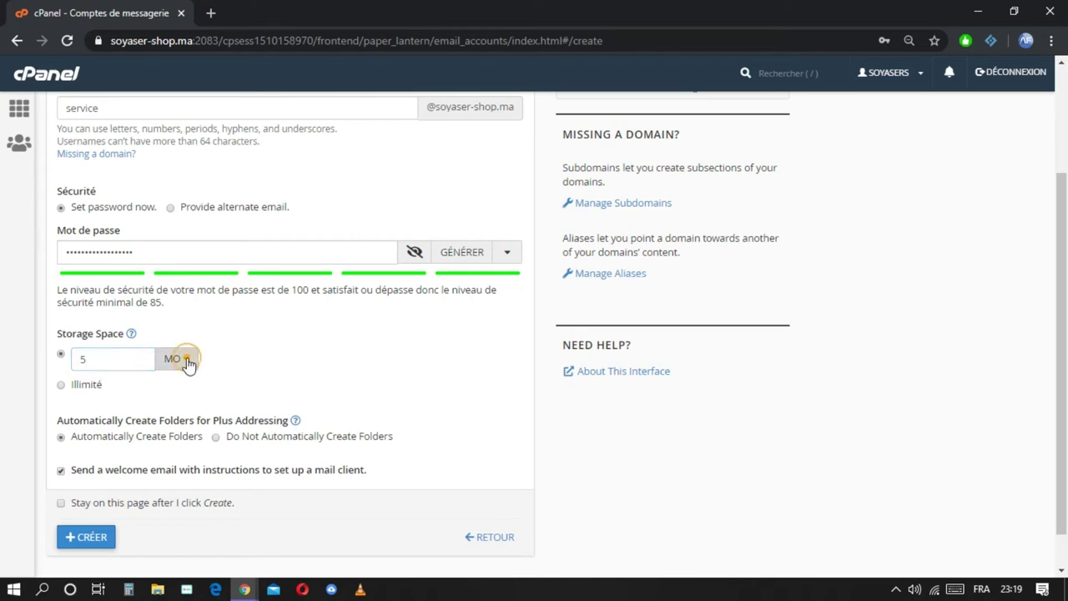
{"action": "left_click", "coordinate": [185, 403]}
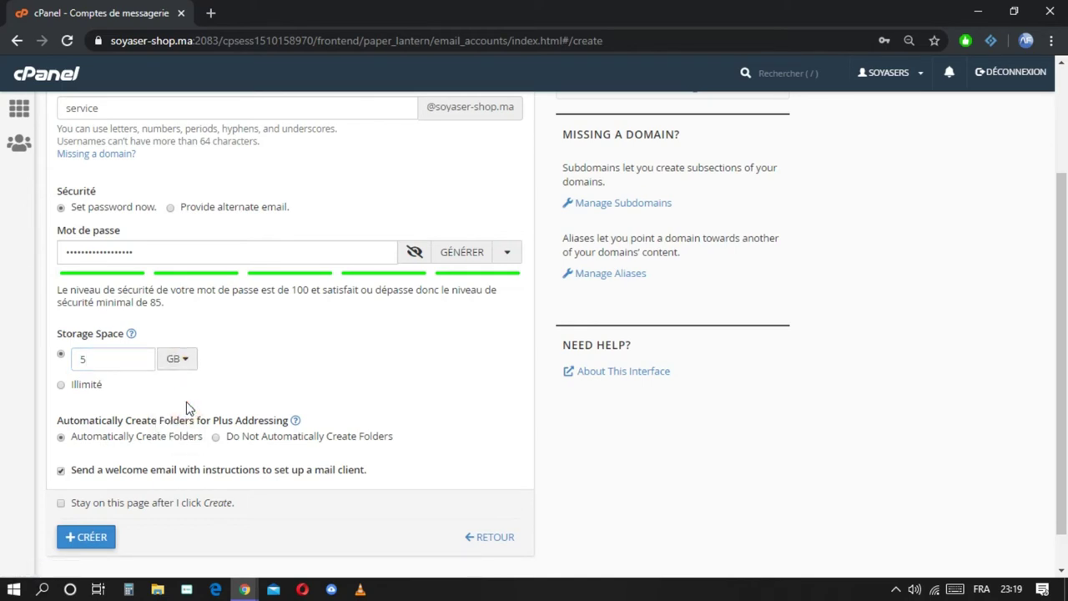
Set the storage space to Illimité and create the email account, dismissing the browser's offer to save the password.
{"action": "left_click", "coordinate": [60, 386]}
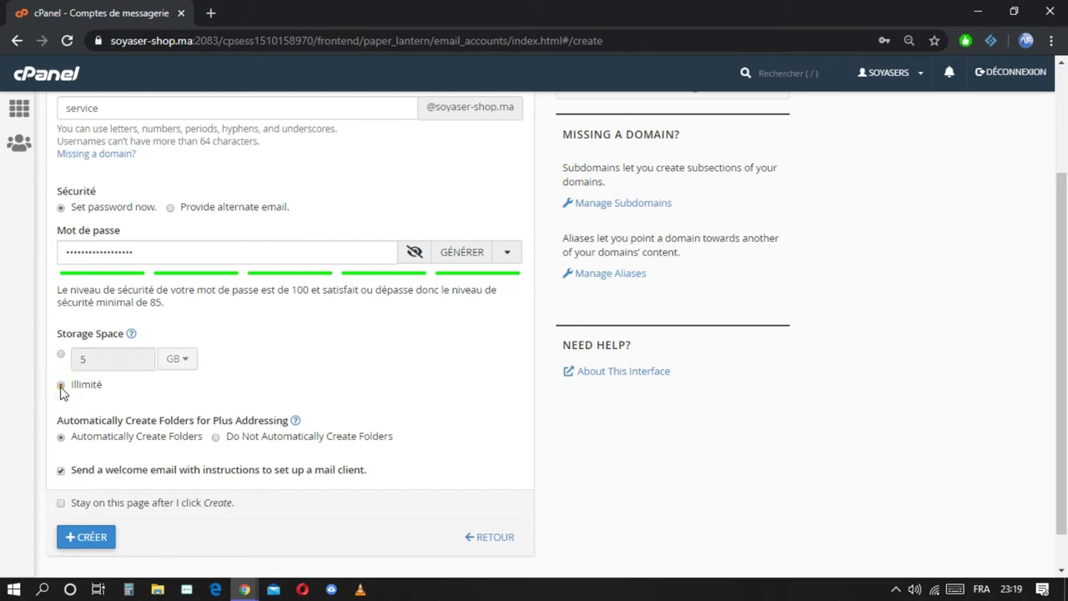
{"action": "scroll", "coordinate": [222, 471], "scroll_direction": "down", "scroll_amount": 1}
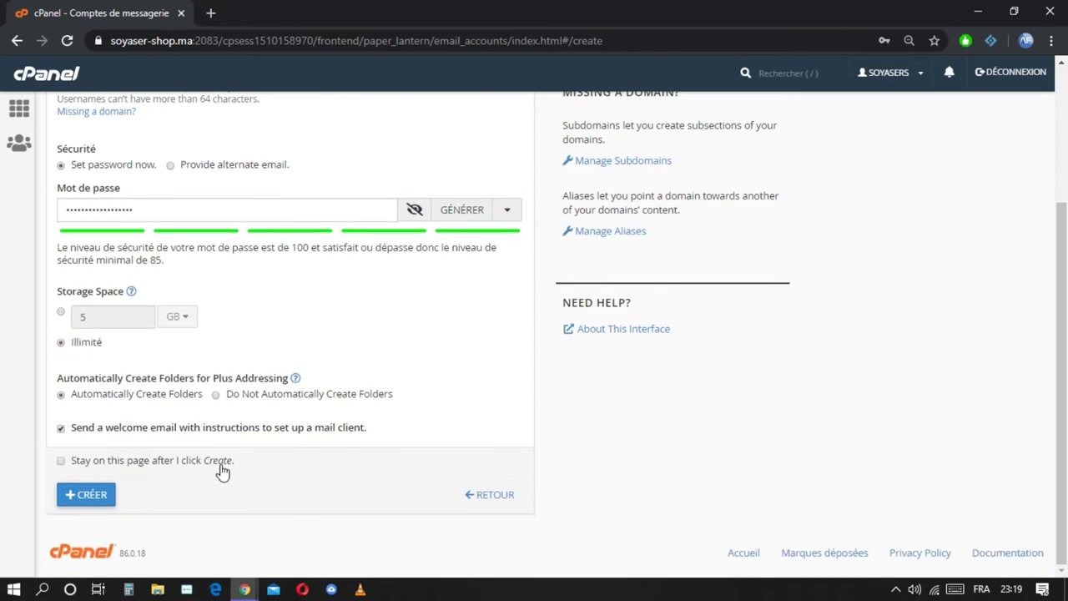
{"action": "left_click", "coordinate": [94, 496]}
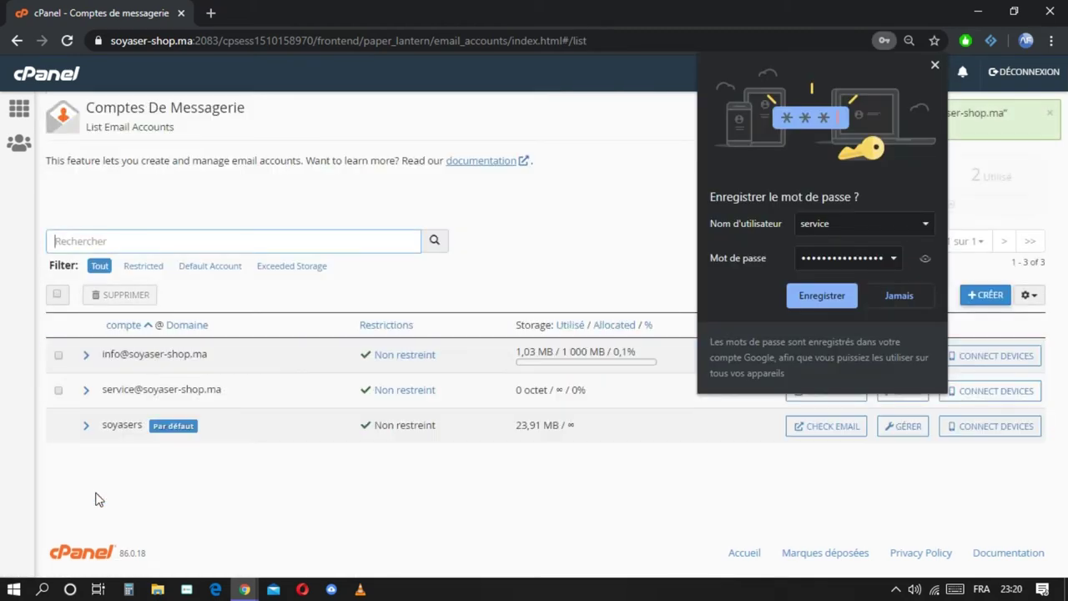
{"action": "left_click", "coordinate": [935, 65]}
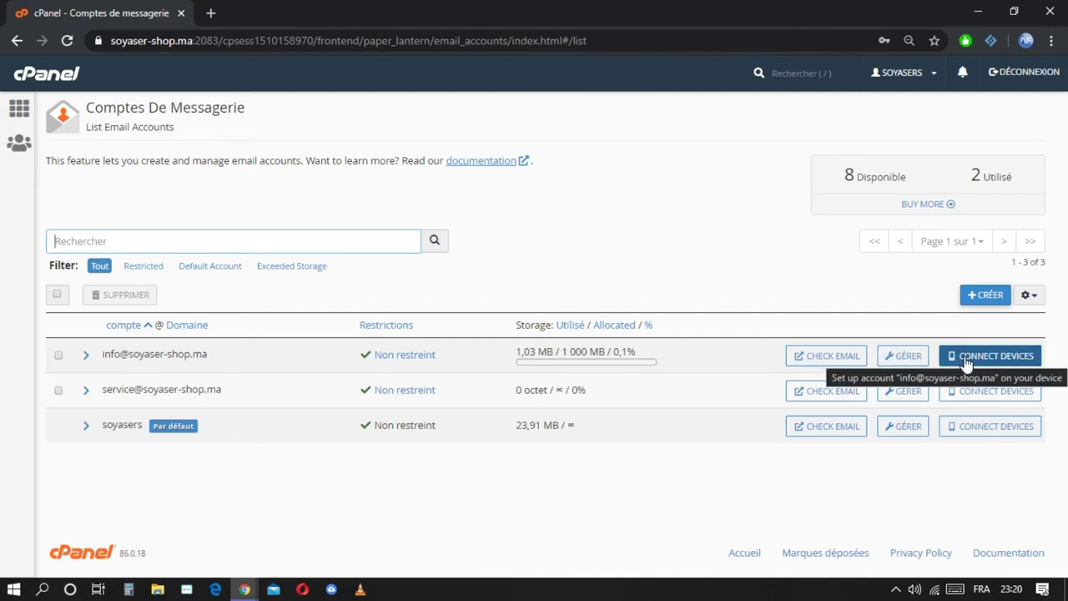
Open the webmail of the existing info account and view its Envoyés folder.
{"action": "left_click", "coordinate": [850, 359]}
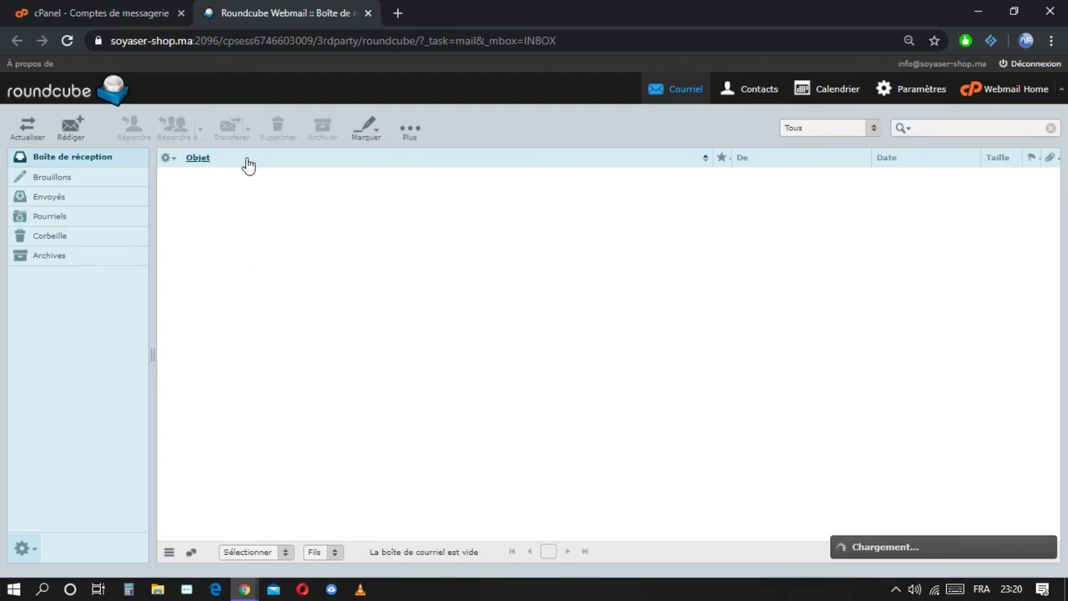
{"action": "left_click", "coordinate": [52, 199]}
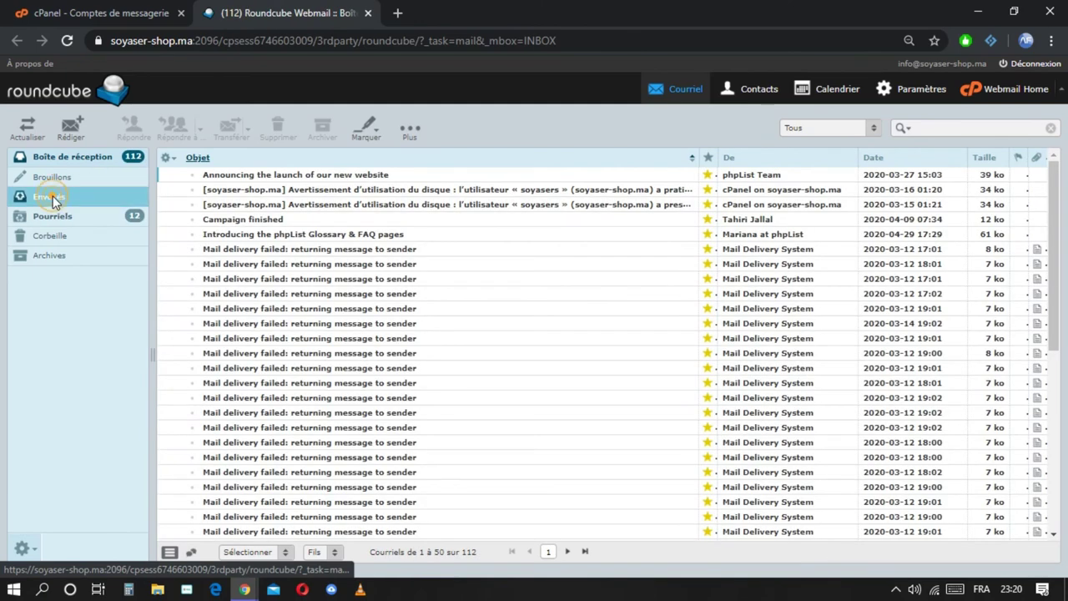